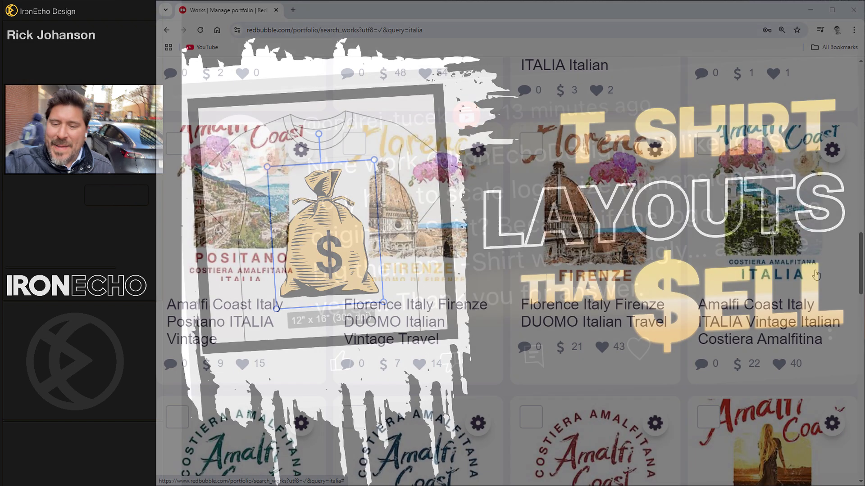
Scroll further through the Redbubble 'italia' portfolio results to see more Italy designs
scroll(815, 274, down, 5)
scroll(815, 274, down, 5)
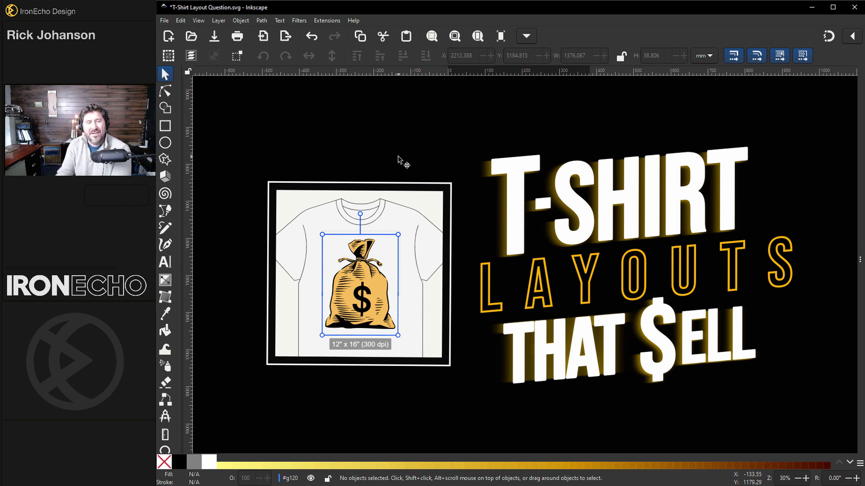
Scroll the deck to the 'Layout 1: Top Third' slide, then show the NFL Shop Dolphins T-shirt page
scroll(457, 182, down, 10)
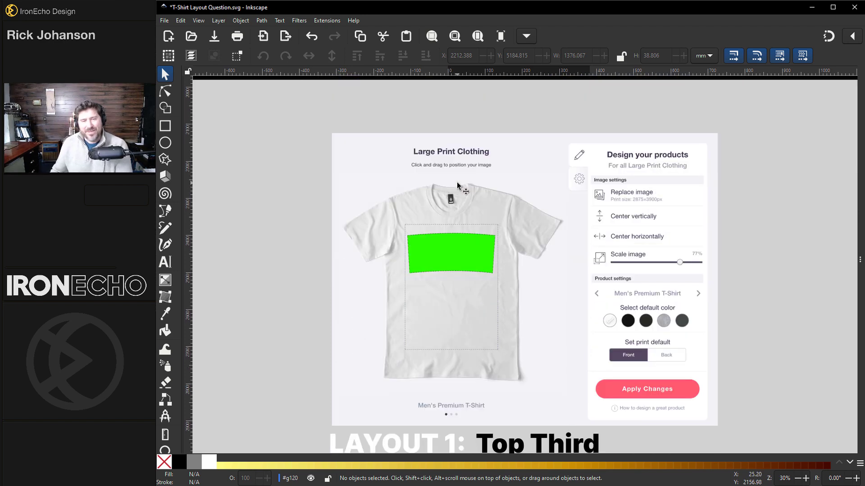
scroll(457, 182, down, 2)
scroll(696, 205, right, 2)
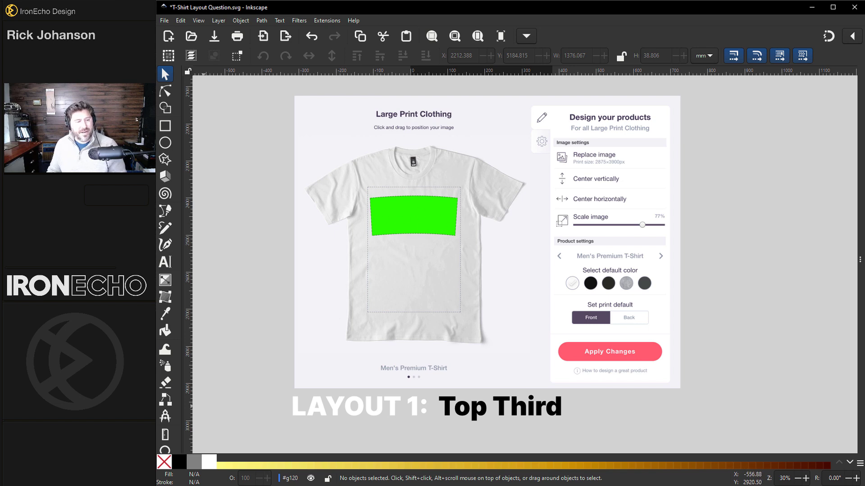
click(194, 453)
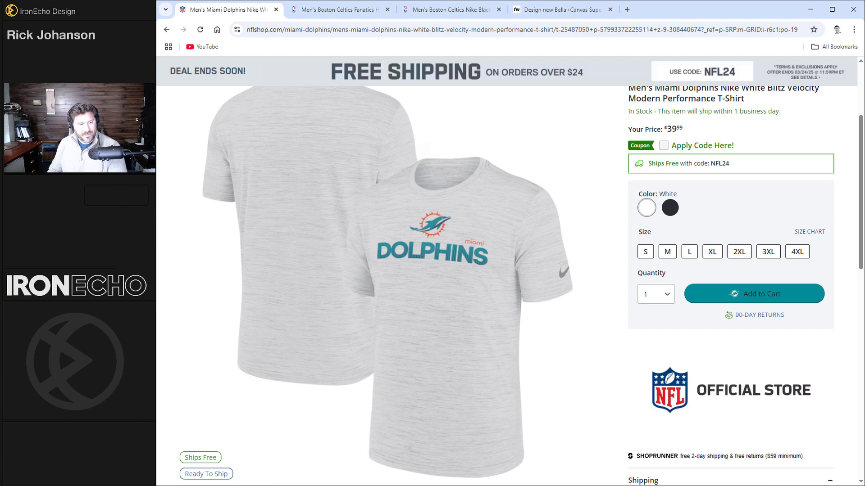
Return to Inkscape and move the canvas right to the 'Layout 2: Circle' slide
key(alt+Tab)
scroll(369, 343, right, 5)
scroll(369, 343, right, 10)
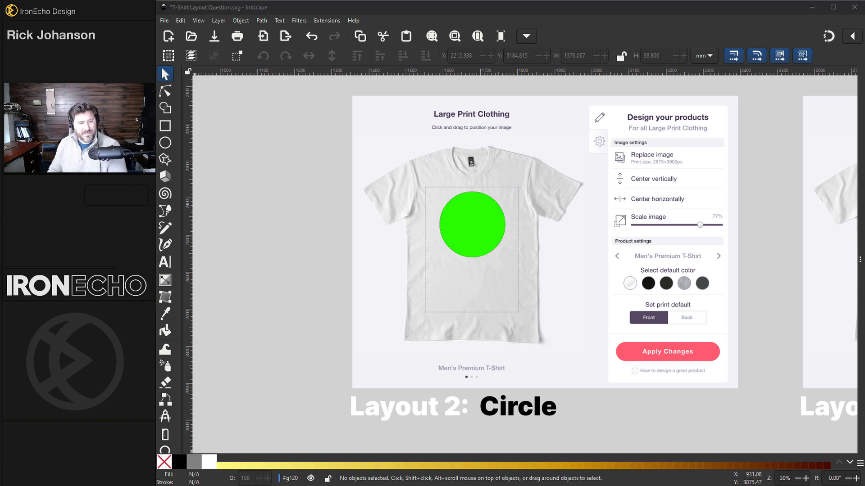
Open the Celtics gray logo shirt tab, scroll Inkscape to 'Layout 3: Full Frame', and return to Chrome
click(193, 450)
click(365, 10)
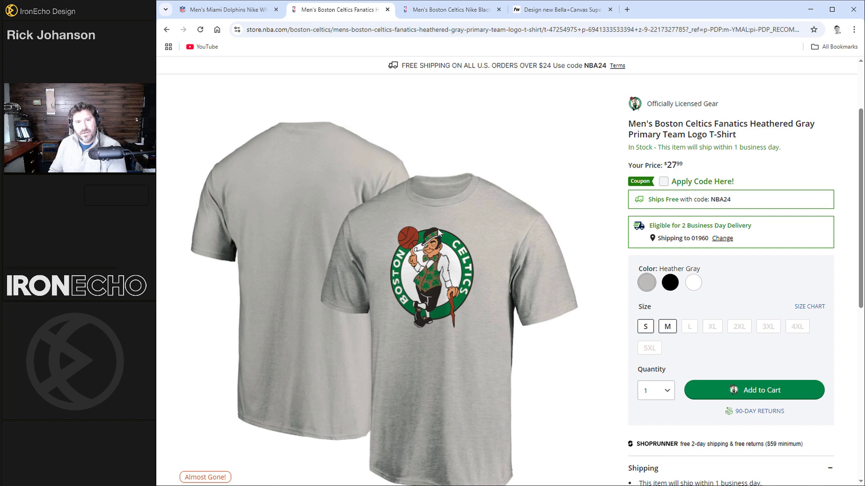
key(alt+Tab)
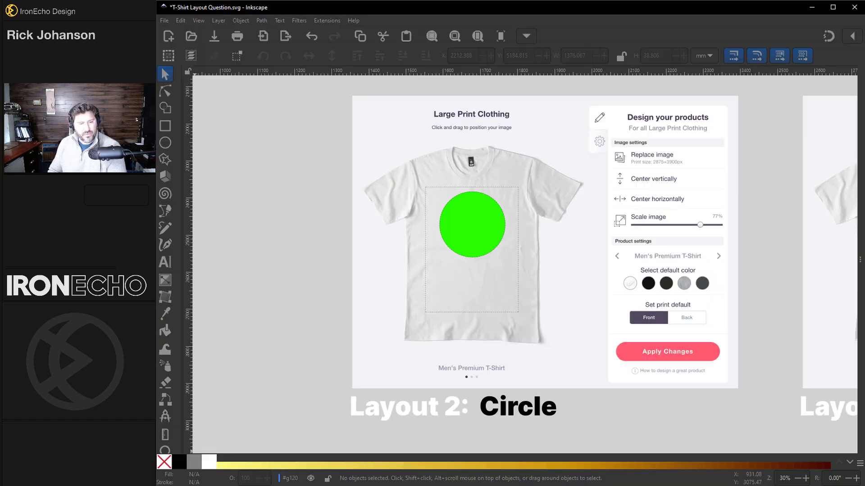
scroll(450, 356, right, 8)
scroll(461, 358, right, 4)
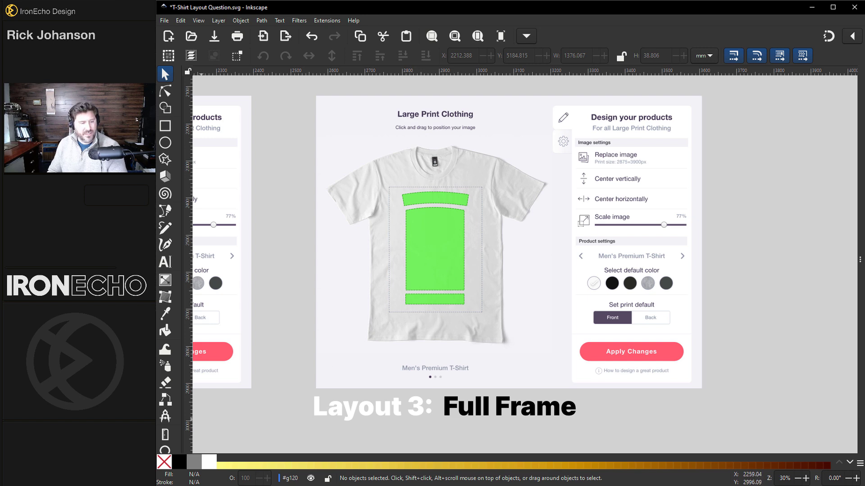
click(189, 450)
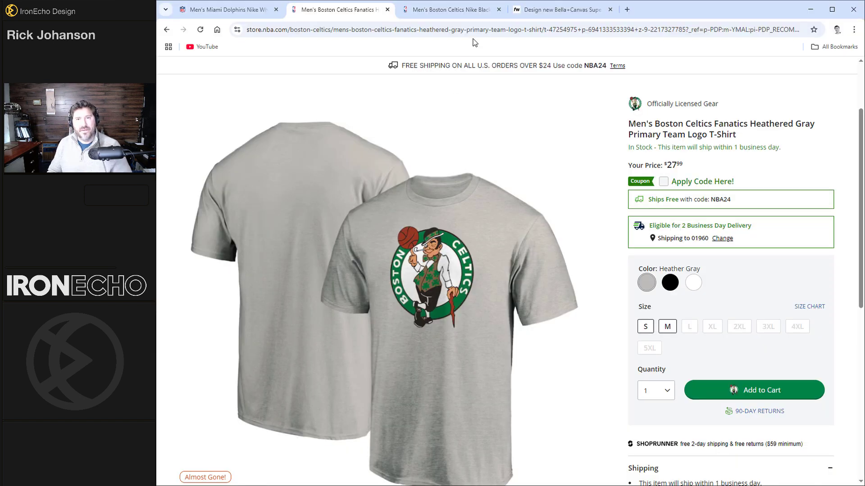
View the black Celtics champions shirt, then open the Fourthwall Bella+Canvas designer with the orange logo
click(461, 11)
scroll(459, 220, down, 1)
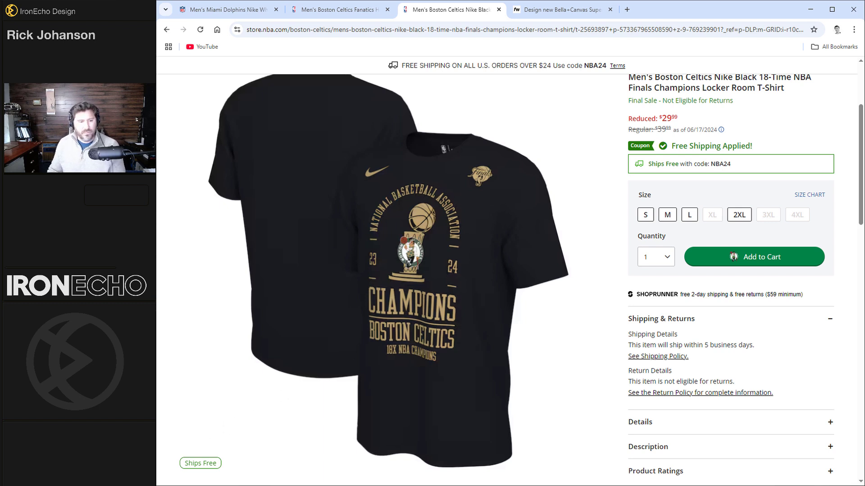
click(190, 448)
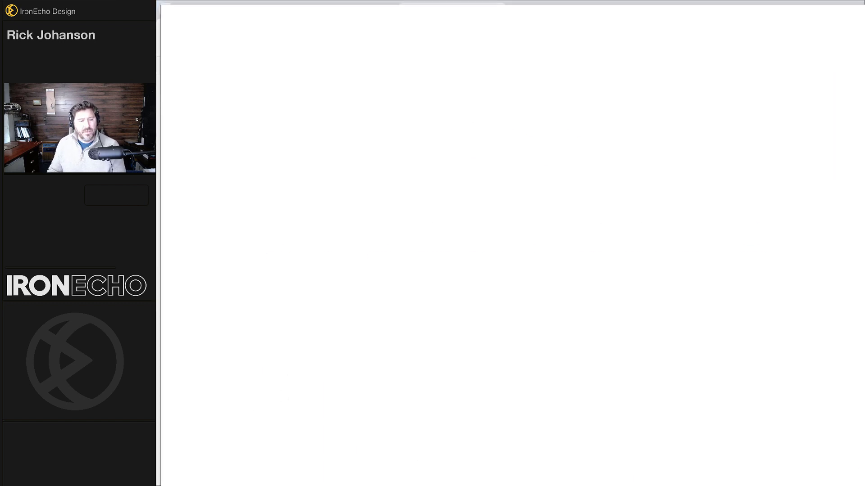
click(119, 448)
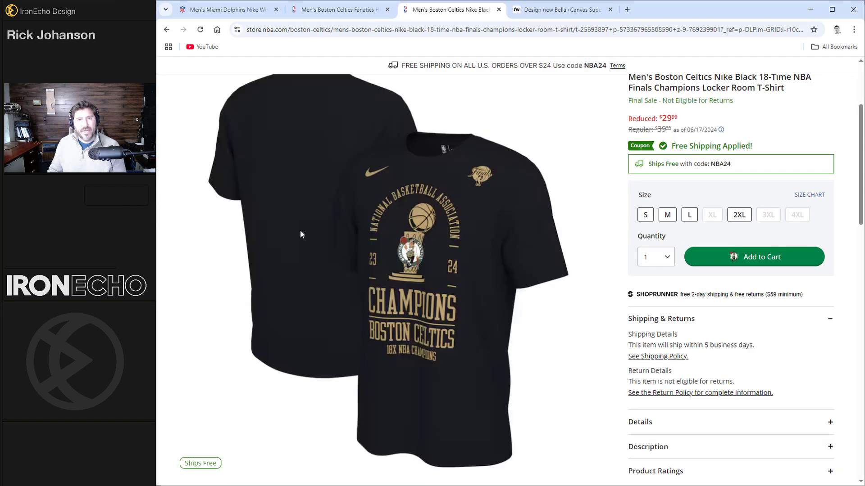
click(528, 20)
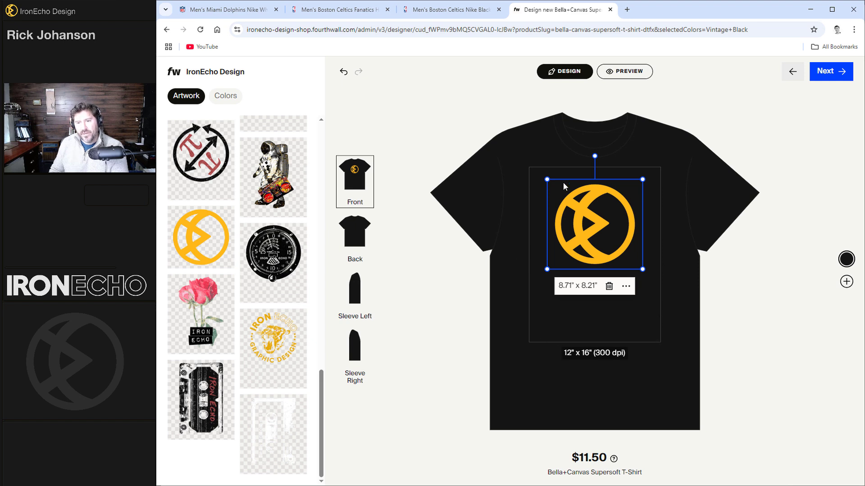
Resize the orange IronEcho logo through several sizes, settling at 9.23" x 8.70" slightly raised
drag(563, 185, 598, 214)
drag(658, 262, 666, 292)
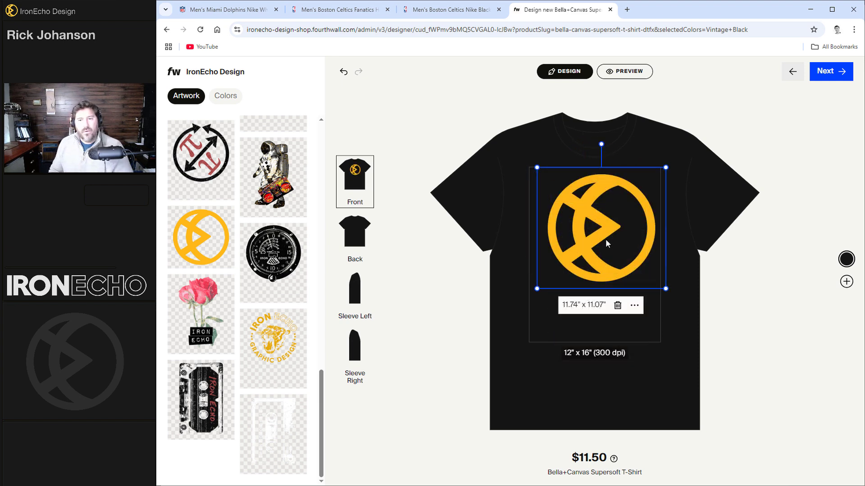
drag(606, 241, 598, 245)
drag(658, 293, 643, 280)
drag(591, 236, 599, 237)
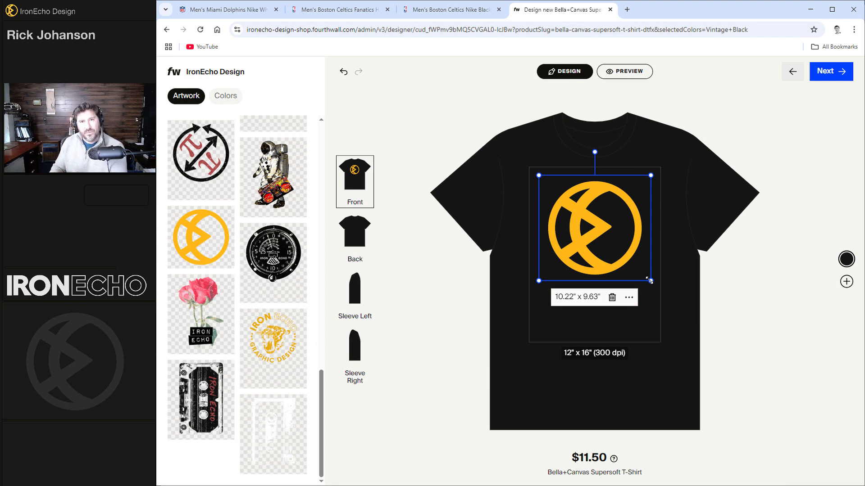
drag(648, 280, 639, 270)
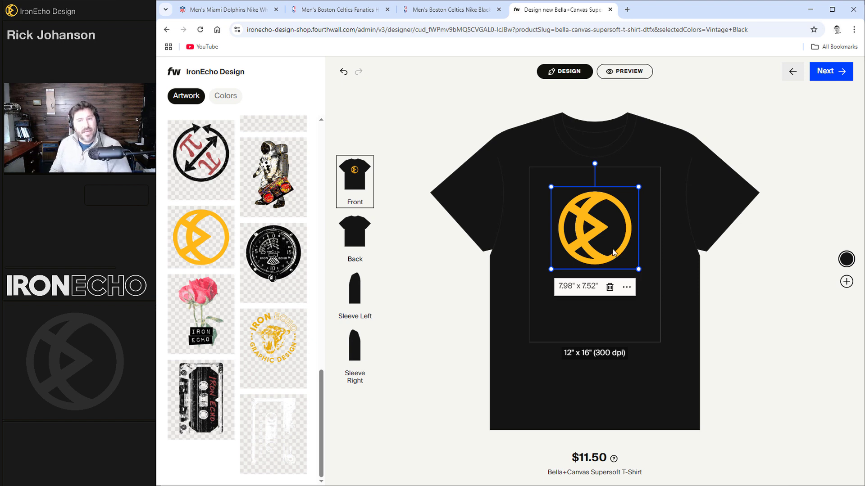
mouse_move(639, 186)
mouse_down()
mouse_move(665, 163)
mouse_move(652, 191)
mouse_up()
drag(589, 241, 590, 237)
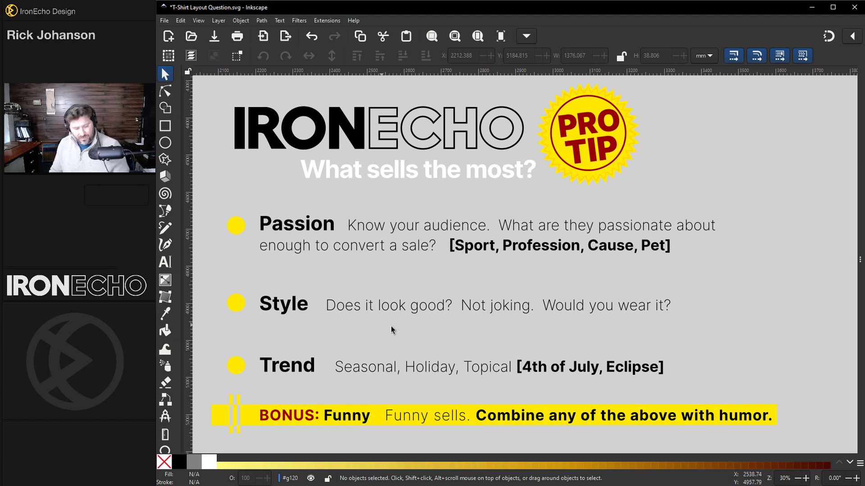
Scroll past the Pro Tip list and Bonus bar to the 'Size + Spacing' slide
scroll(727, 245, down, 6)
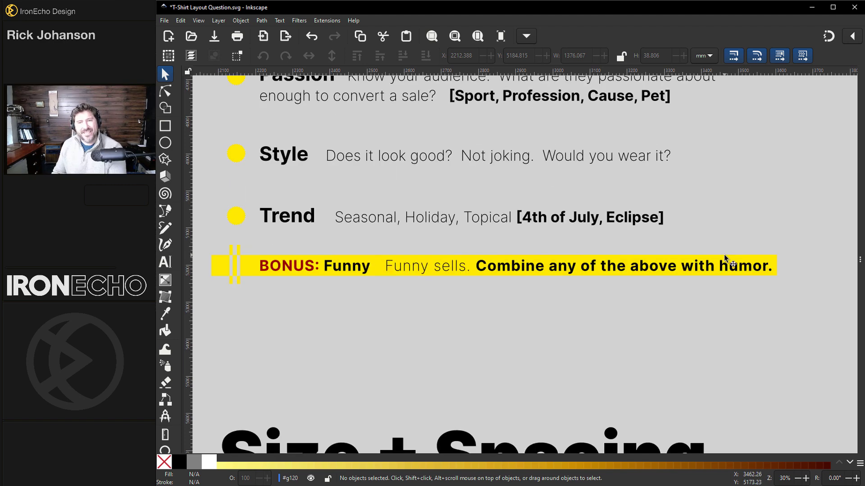
scroll(724, 256, down, 5)
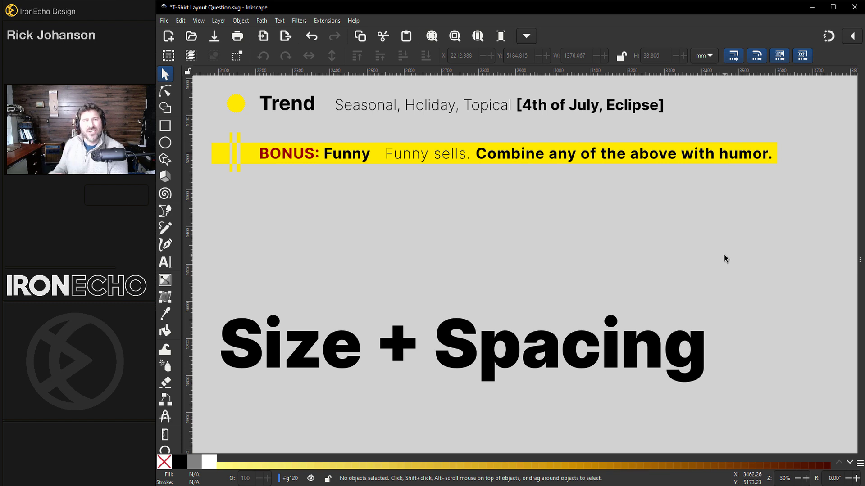
scroll(724, 258, down, 5)
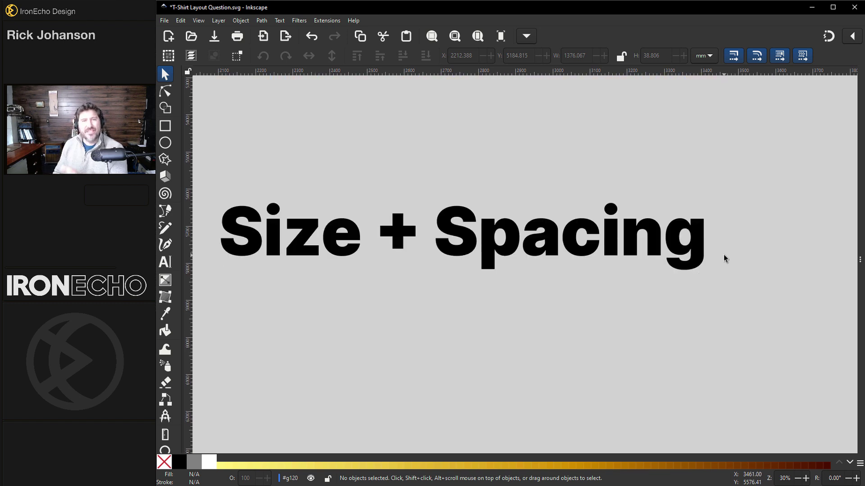